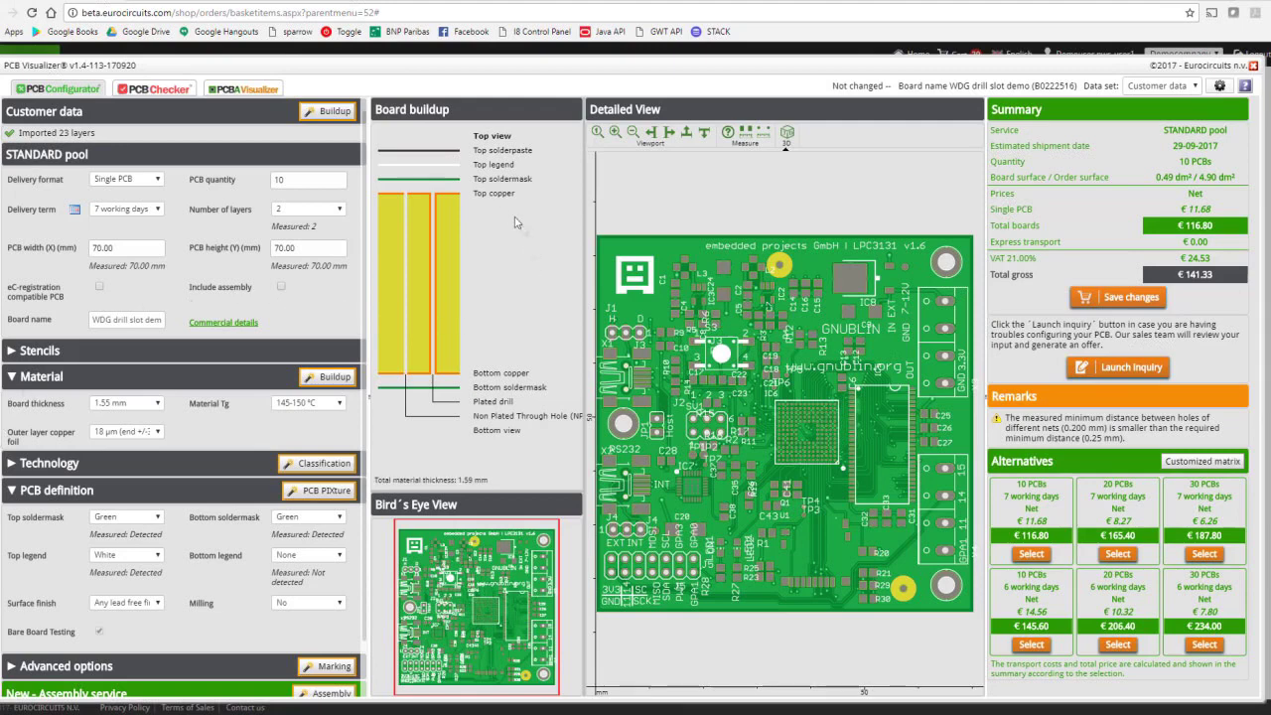
- In the buildup settings, set the 46 - Milling layer's function to Drill/Slot
click(335, 112)
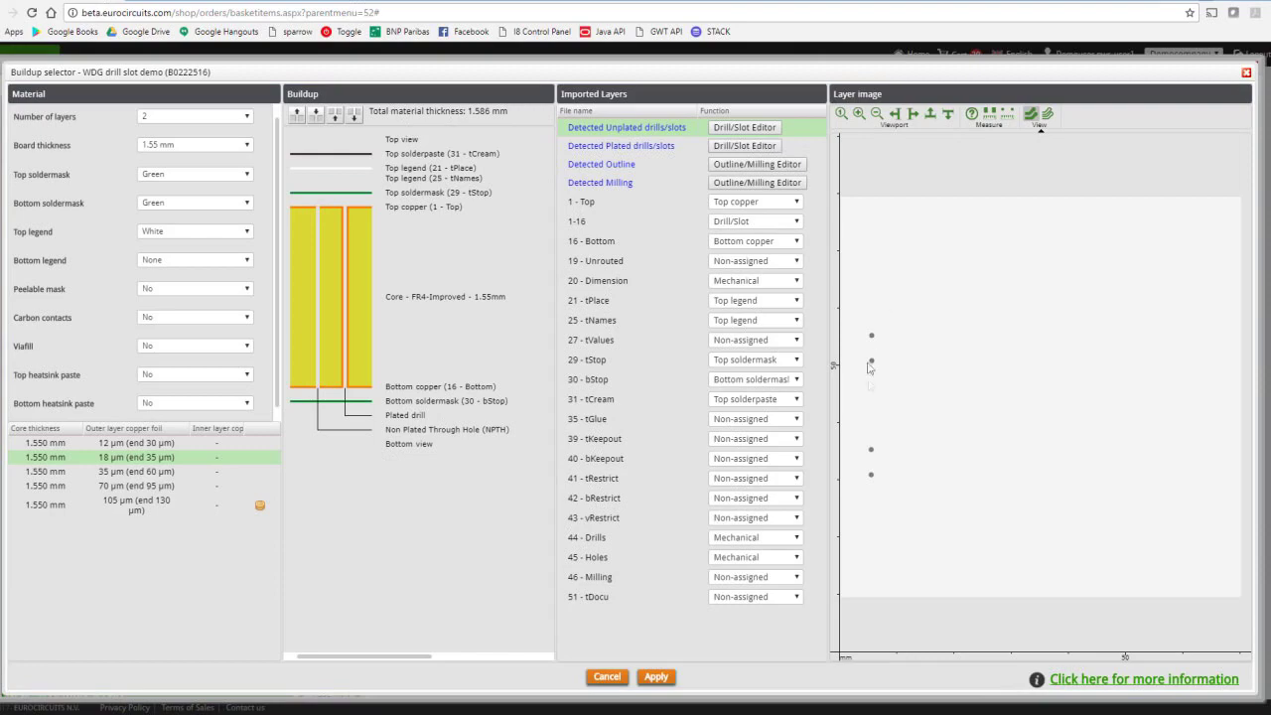
click(621, 147)
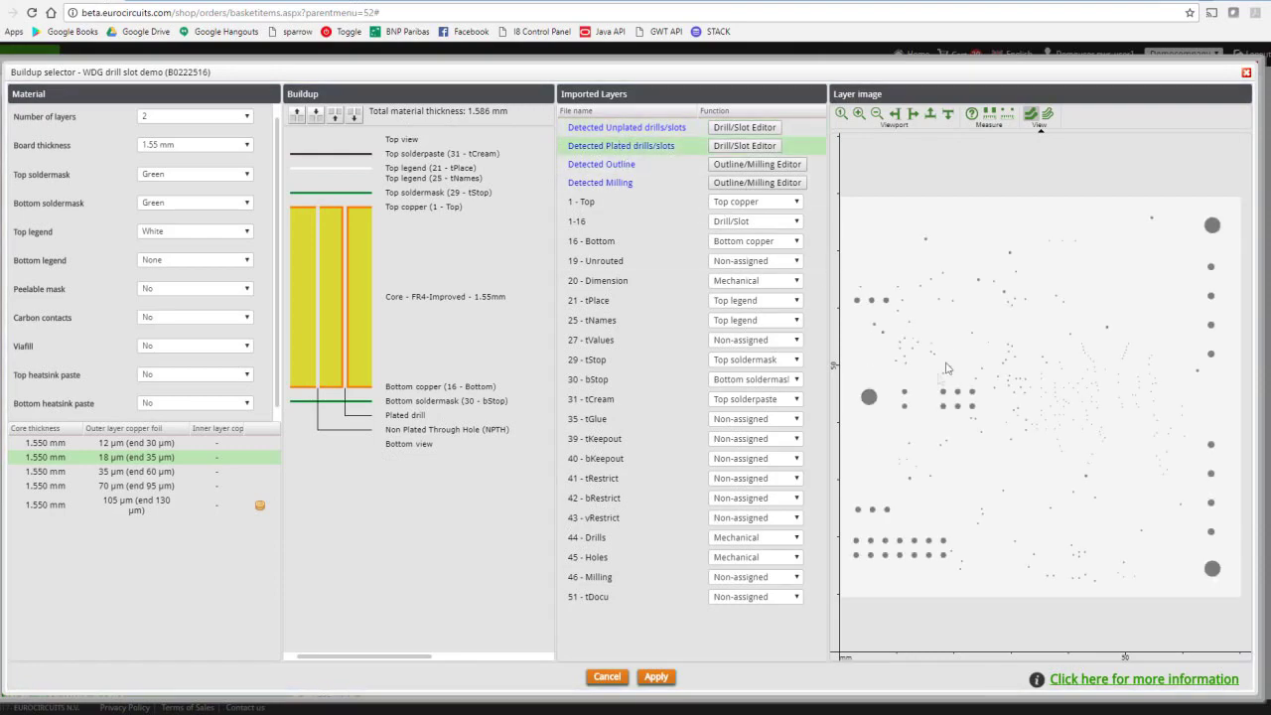
click(583, 224)
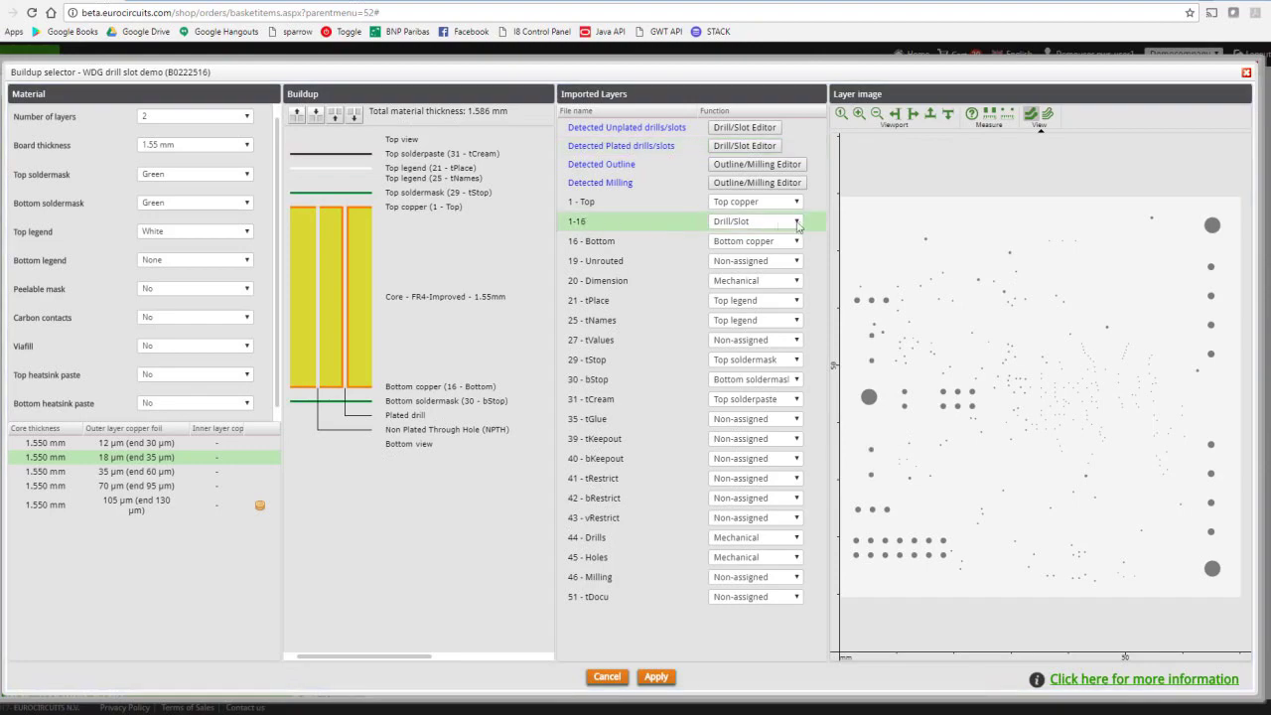
click(599, 577)
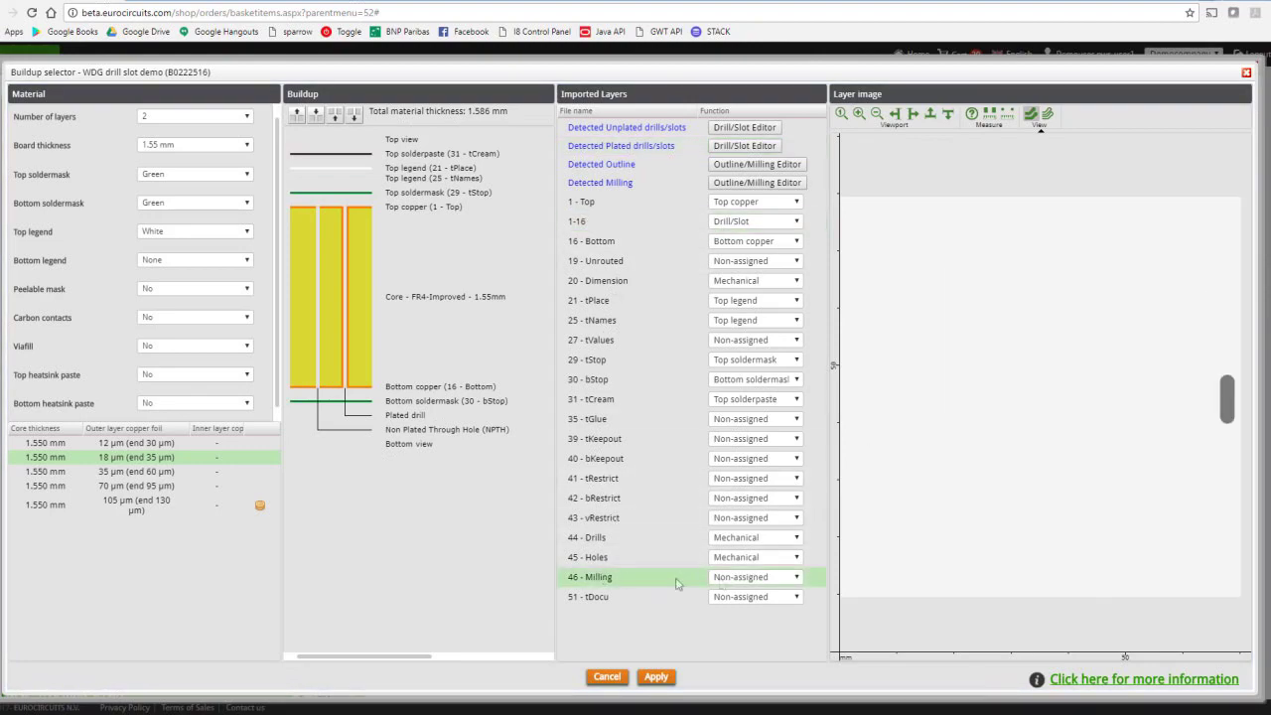
click(799, 578)
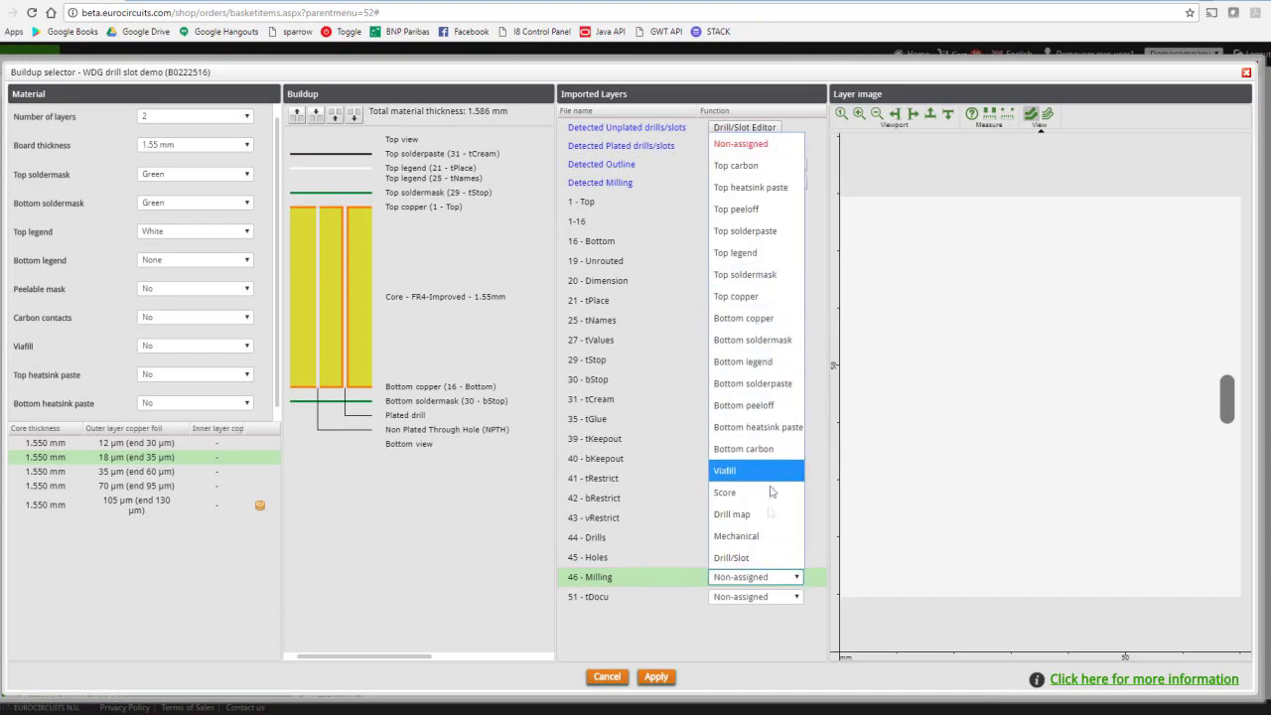
click(744, 559)
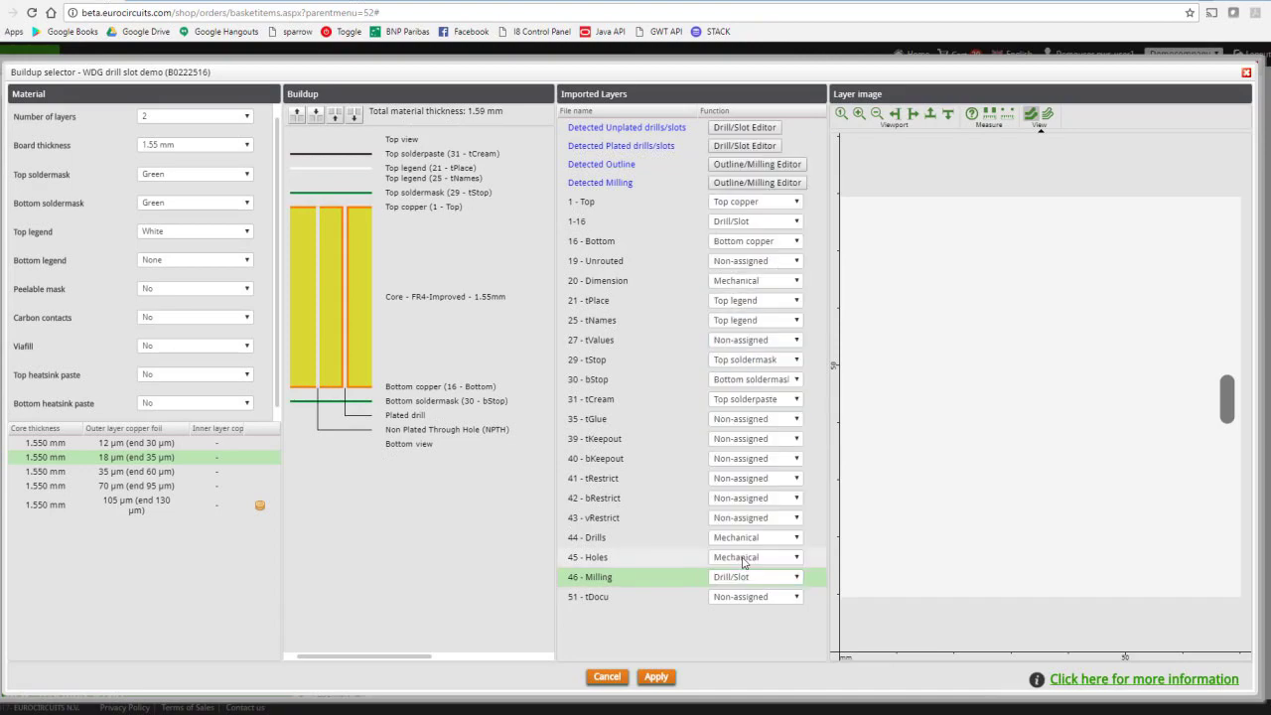
- Preview the detected unplated and plated drills/slots, then launch the Drill/Slot Editor
click(635, 128)
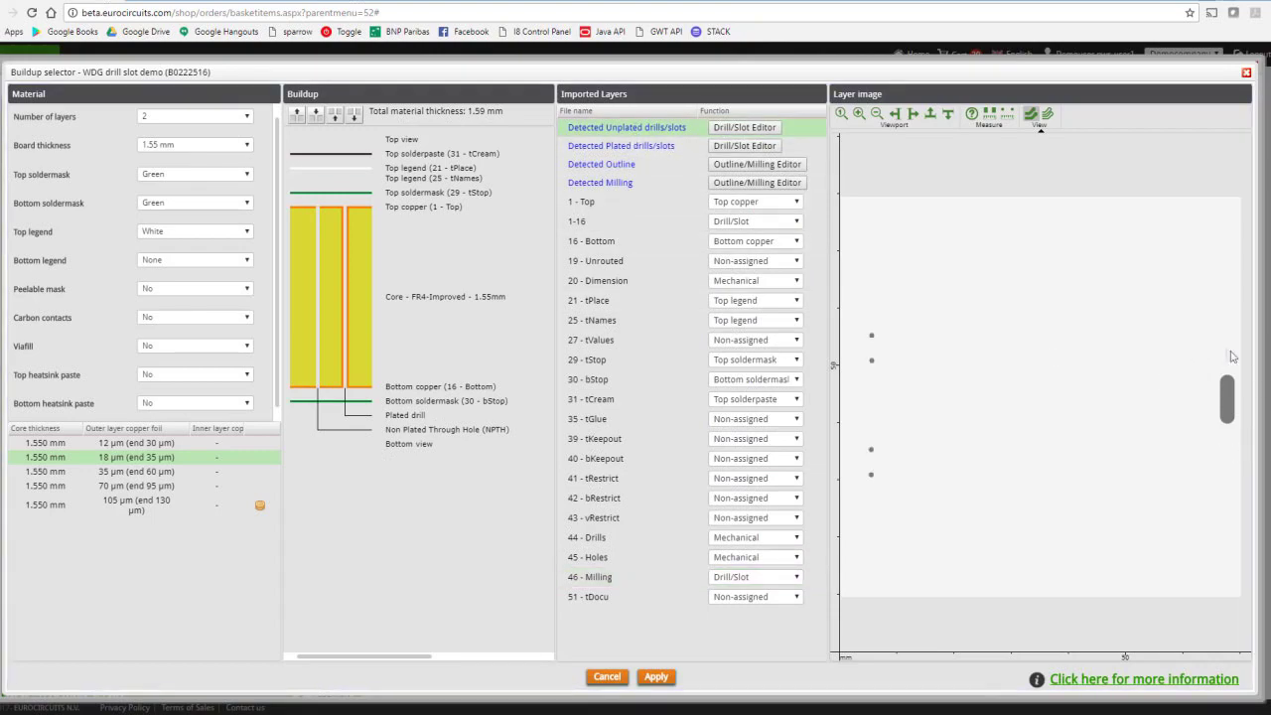
click(617, 146)
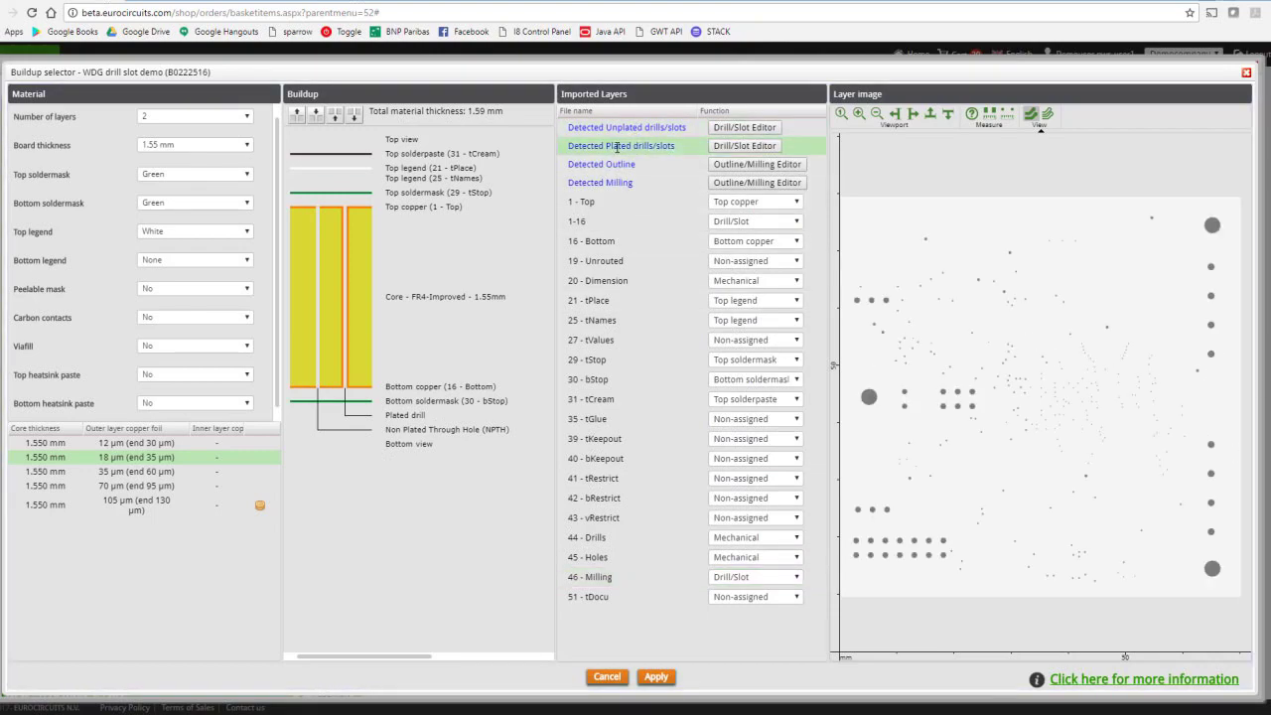
click(740, 128)
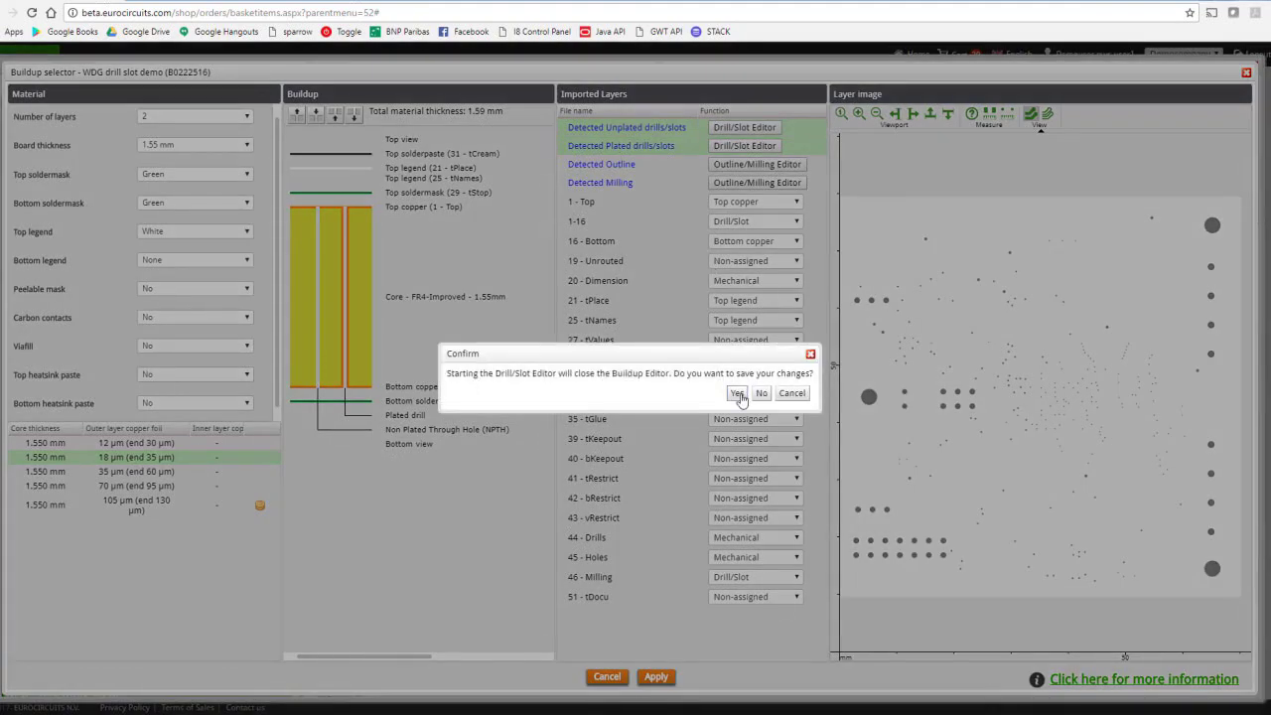
- Confirm saving the buildup changes and hide the plated-hole colouring in the opened editor
click(738, 394)
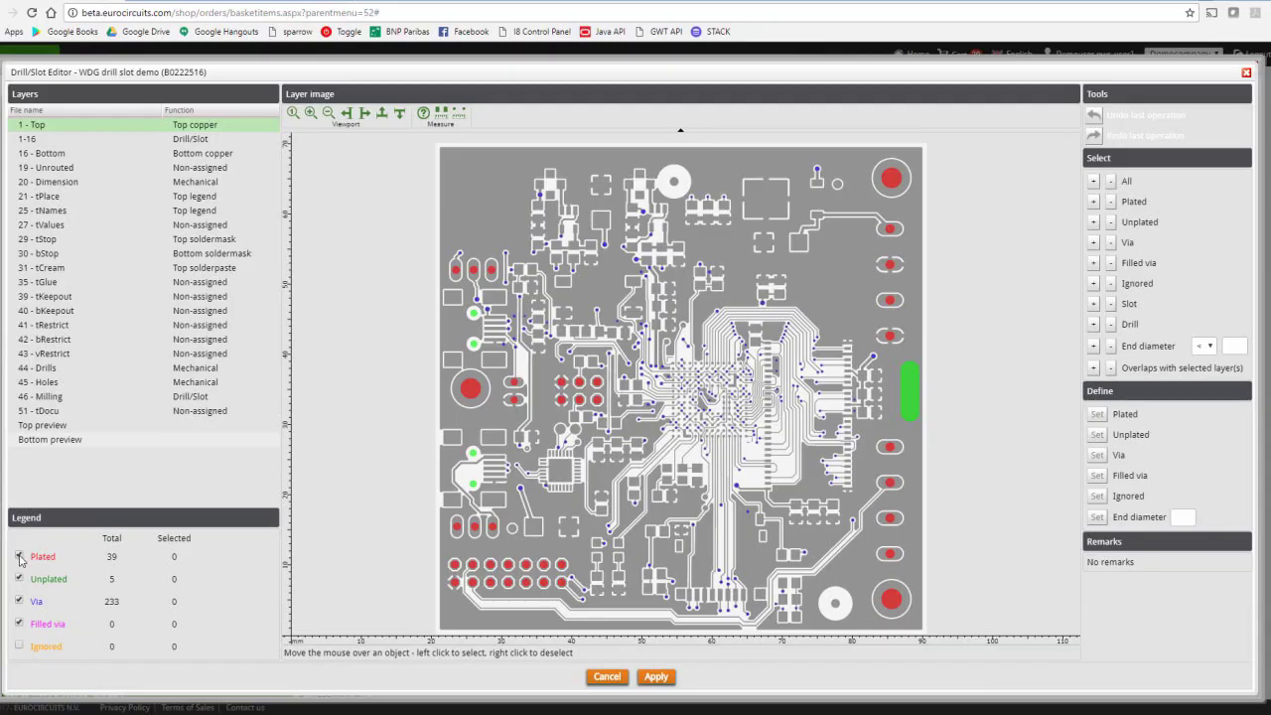
click(20, 557)
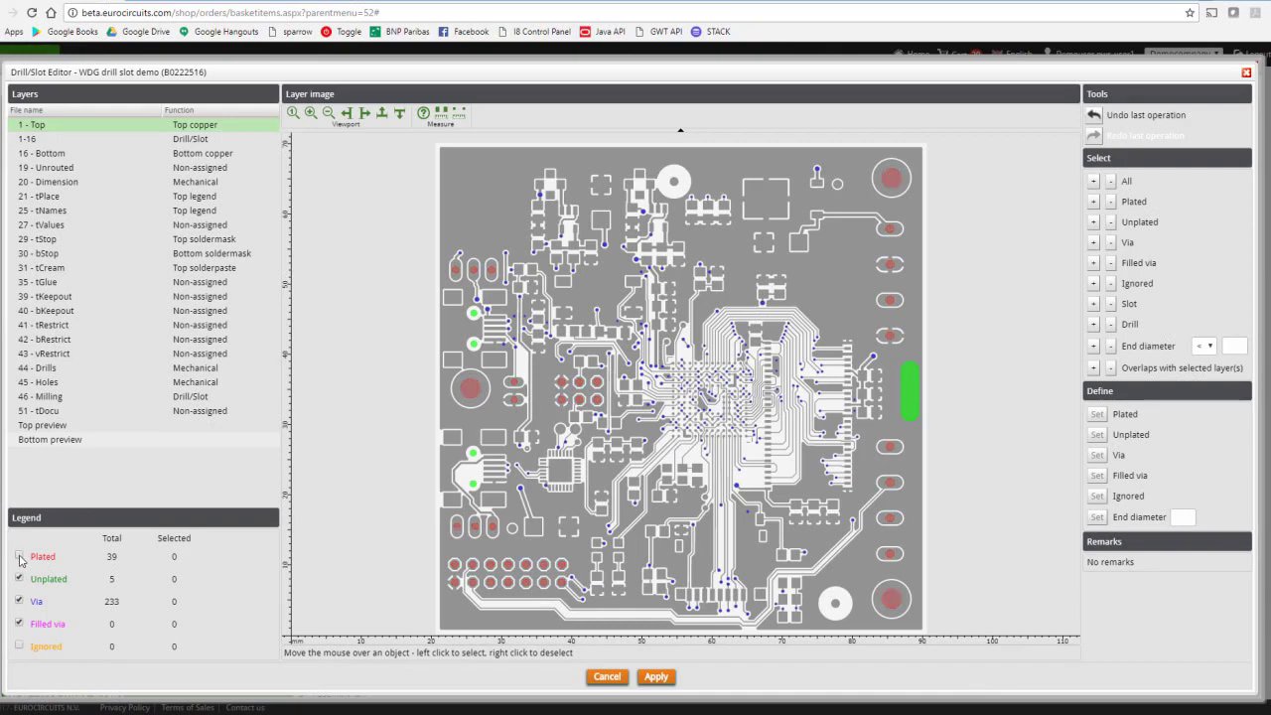
- Show plated holes again and try selecting pads, including the right-edge column
click(20, 557)
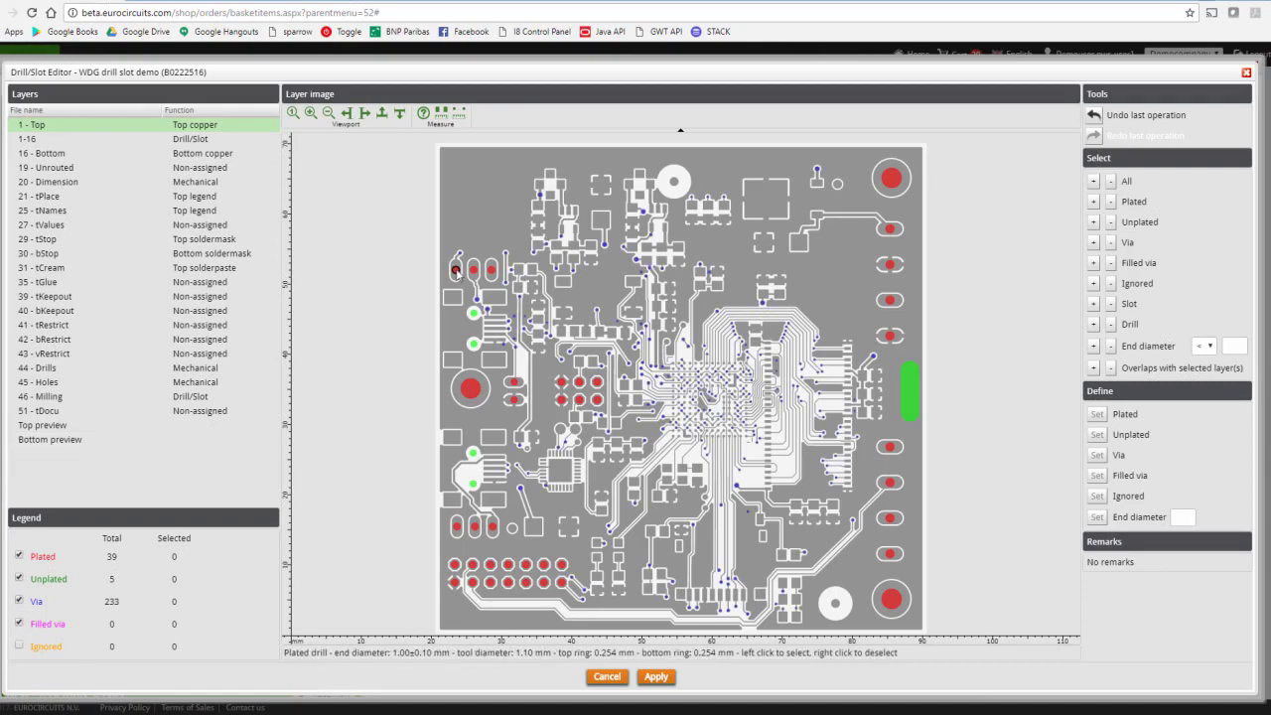
click(456, 271)
click(474, 271)
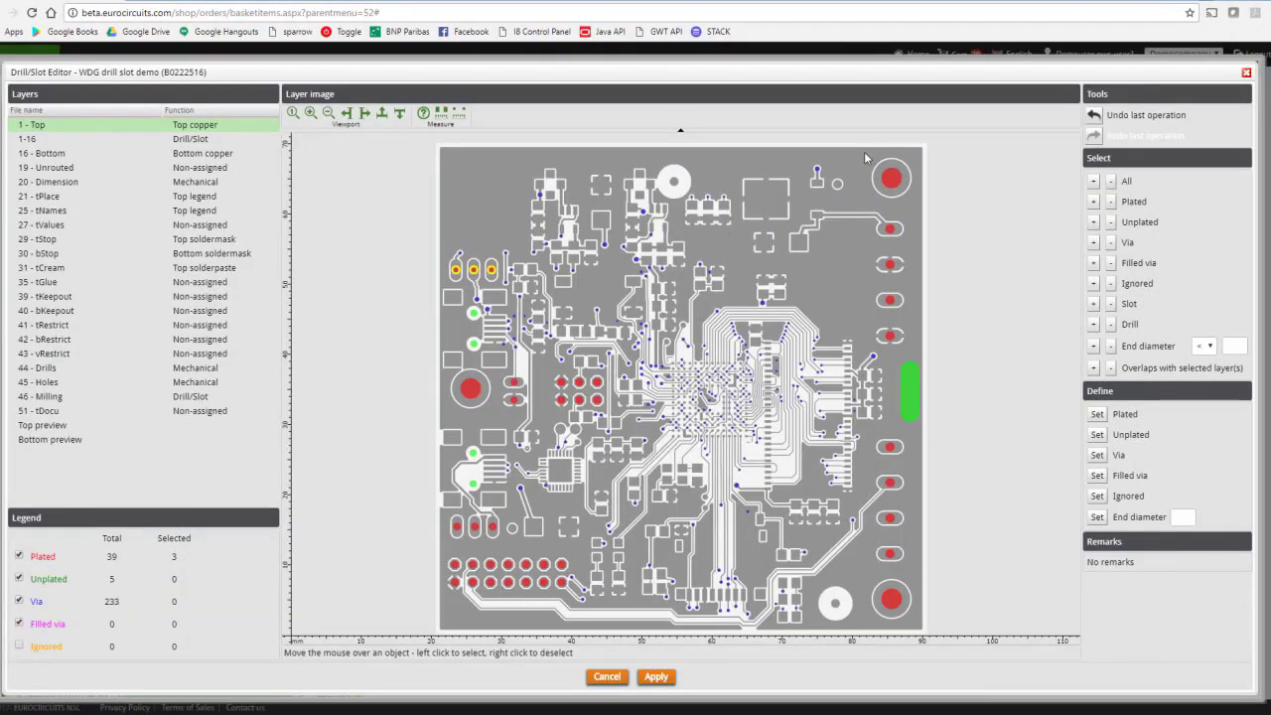
drag(879, 197, 906, 351)
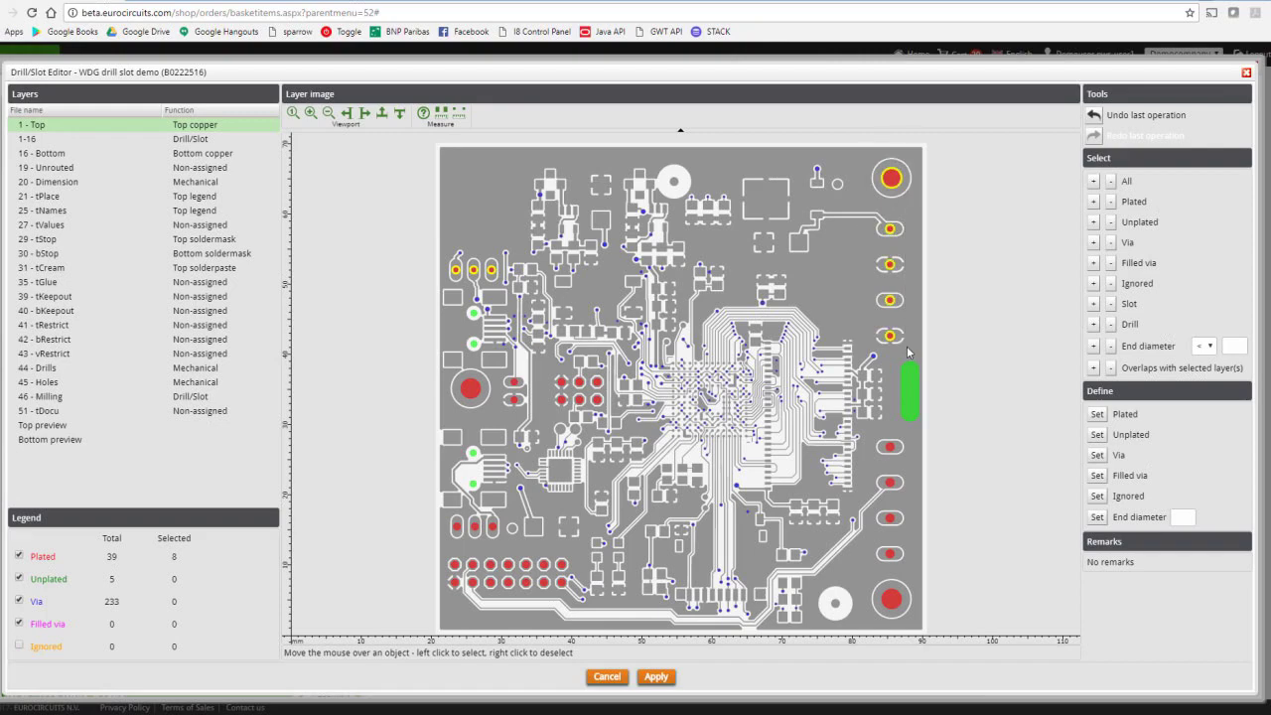
- Clear the selection, select the green right-edge slot and set it to plated
click(1112, 182)
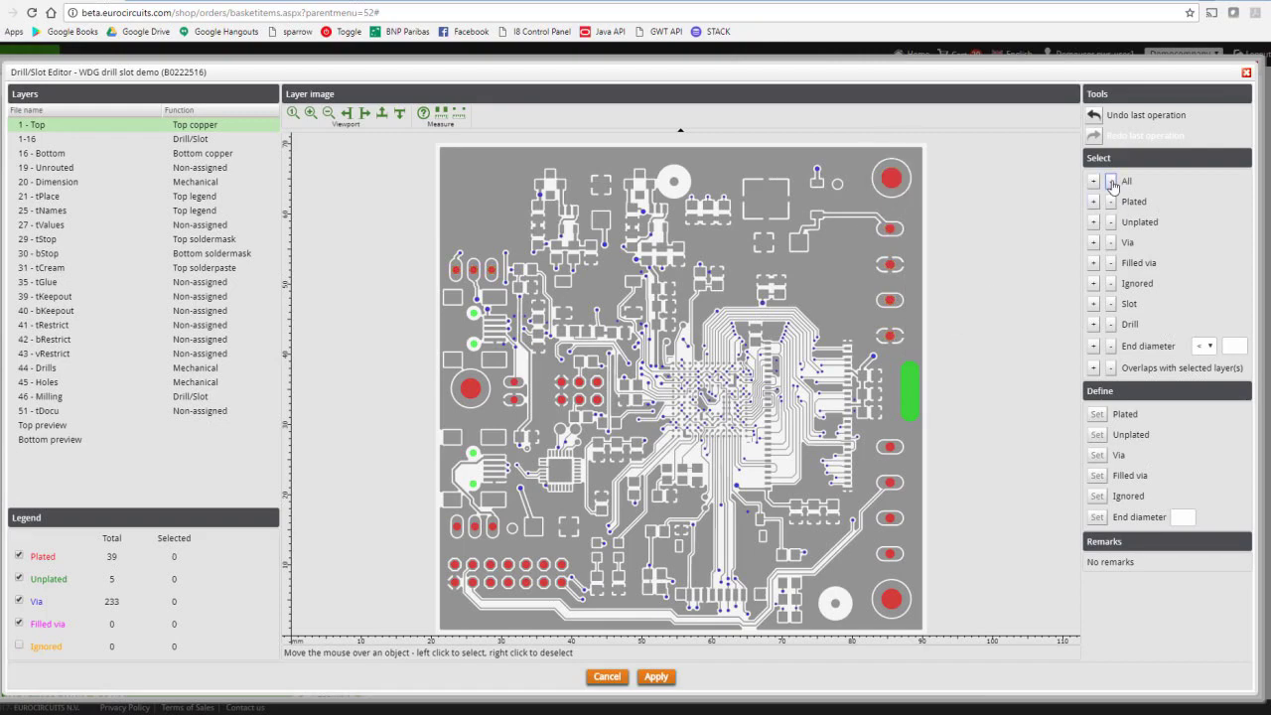
click(910, 390)
click(1098, 415)
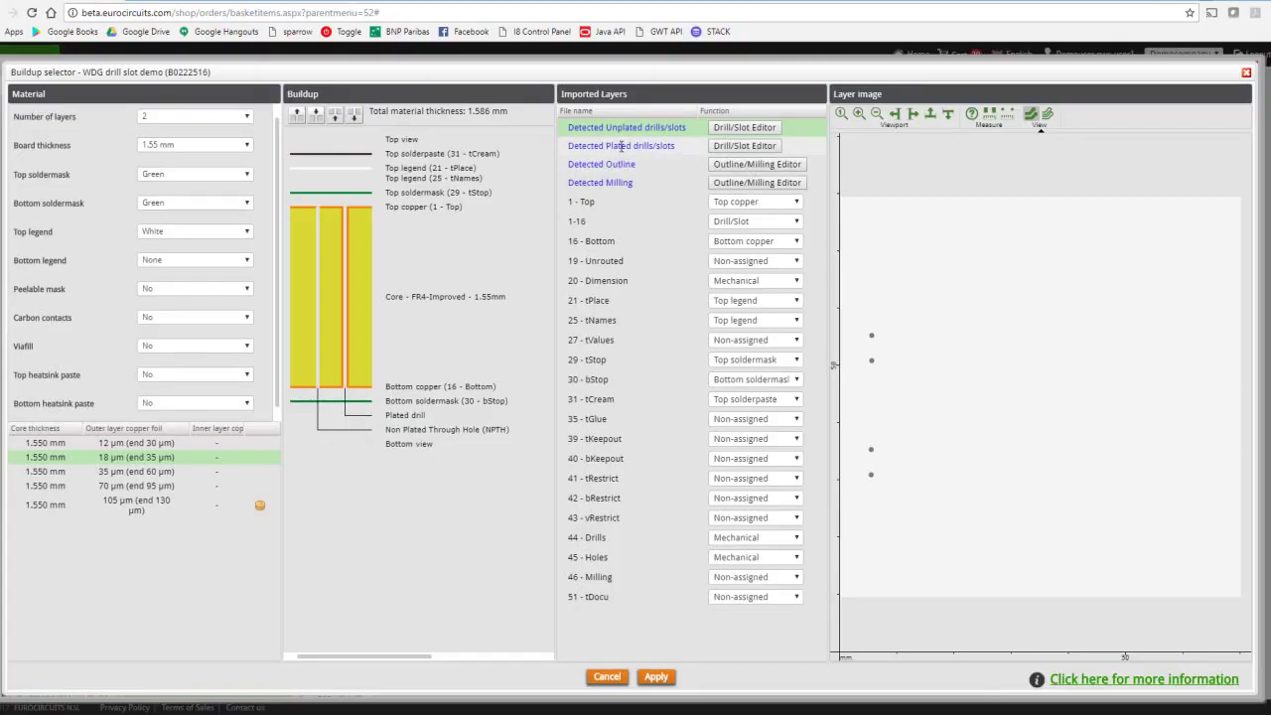
- Reopen the buildup and set the 46 - Milling layer's function to Drill/Slot
click(622, 146)
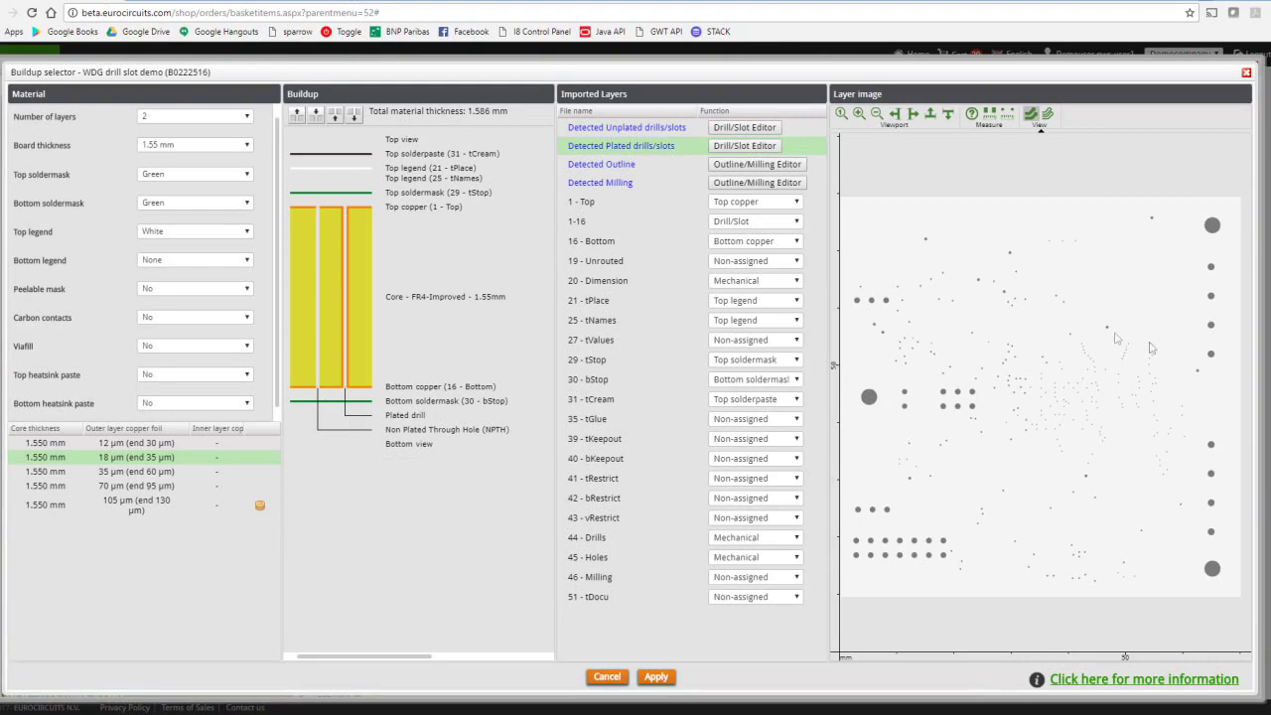
click(583, 223)
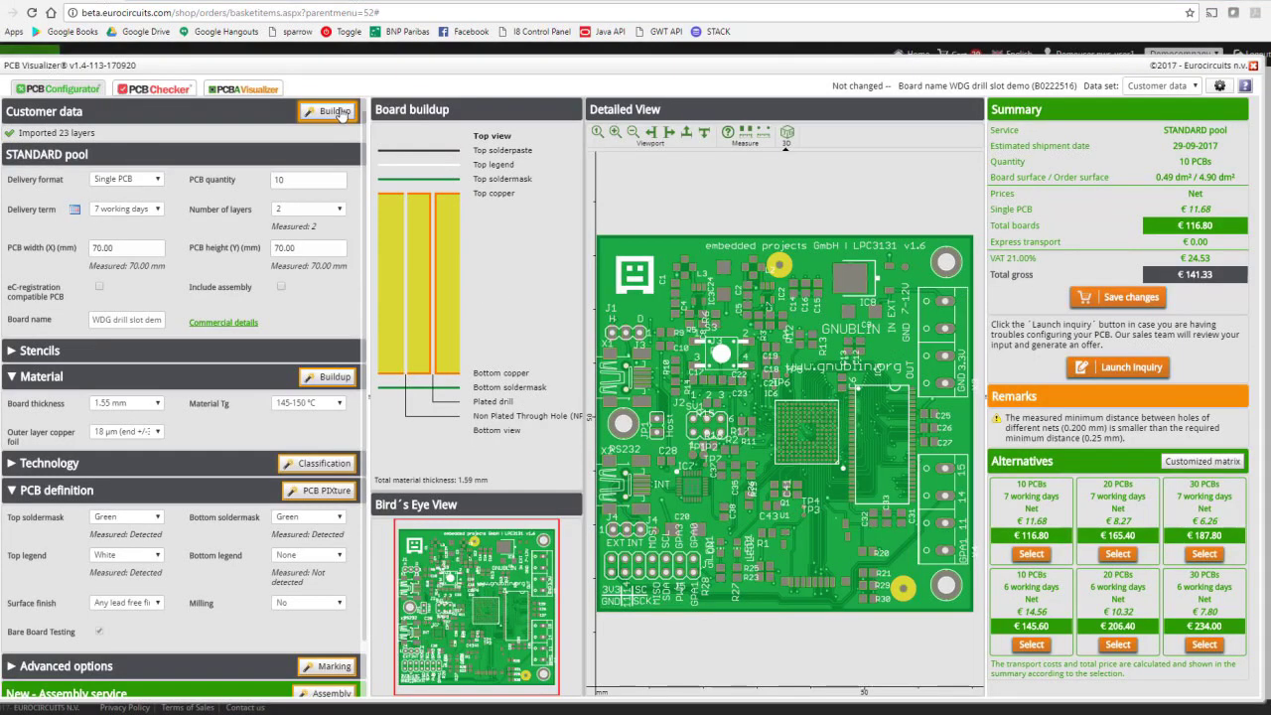
click(336, 111)
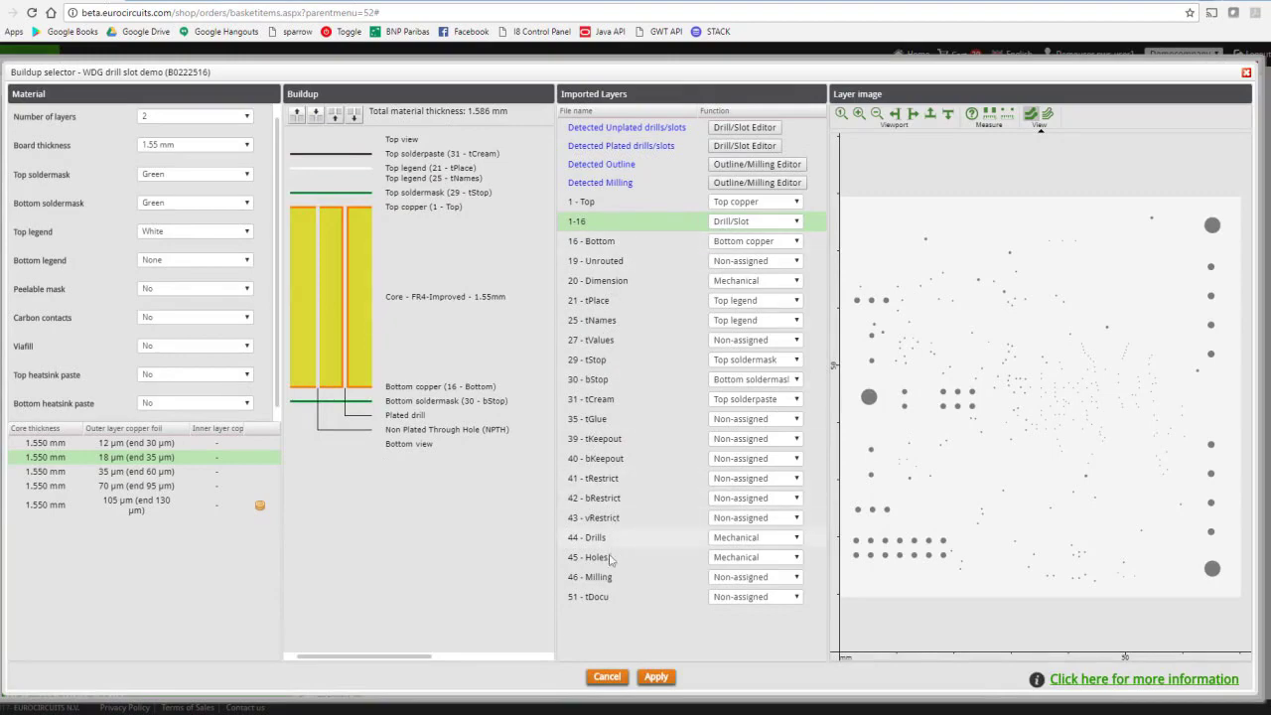
click(599, 577)
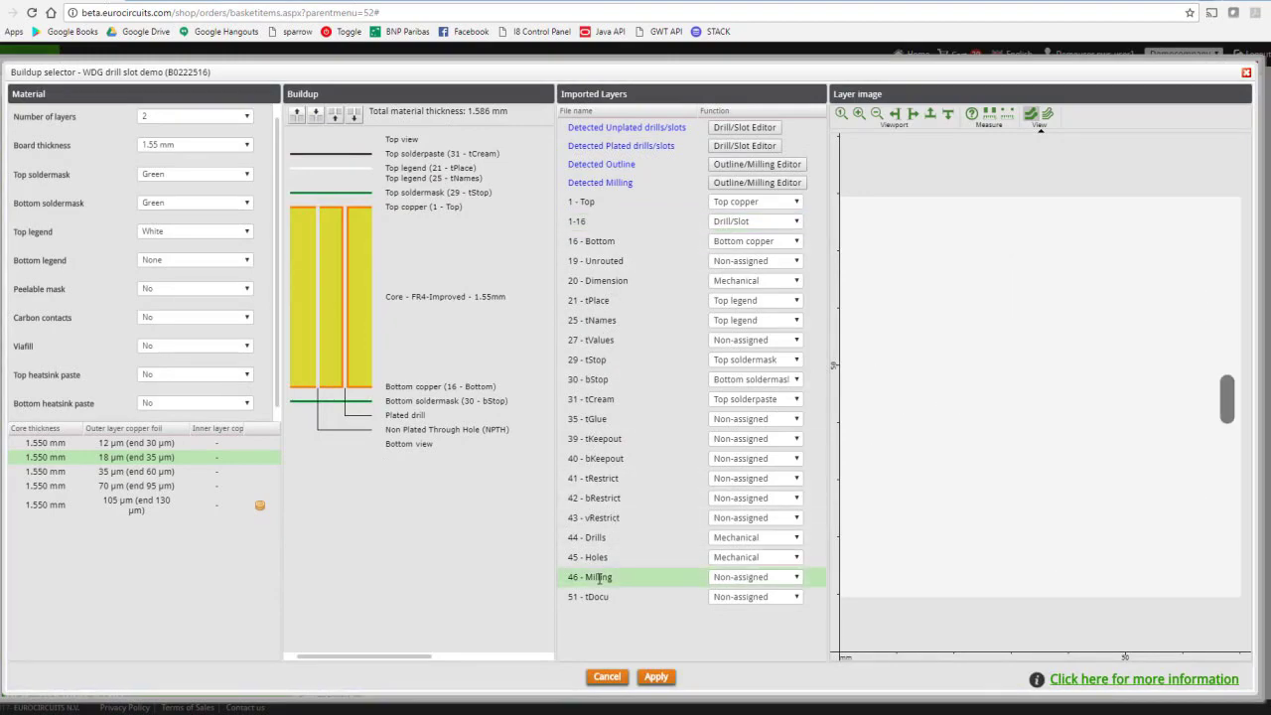
click(798, 578)
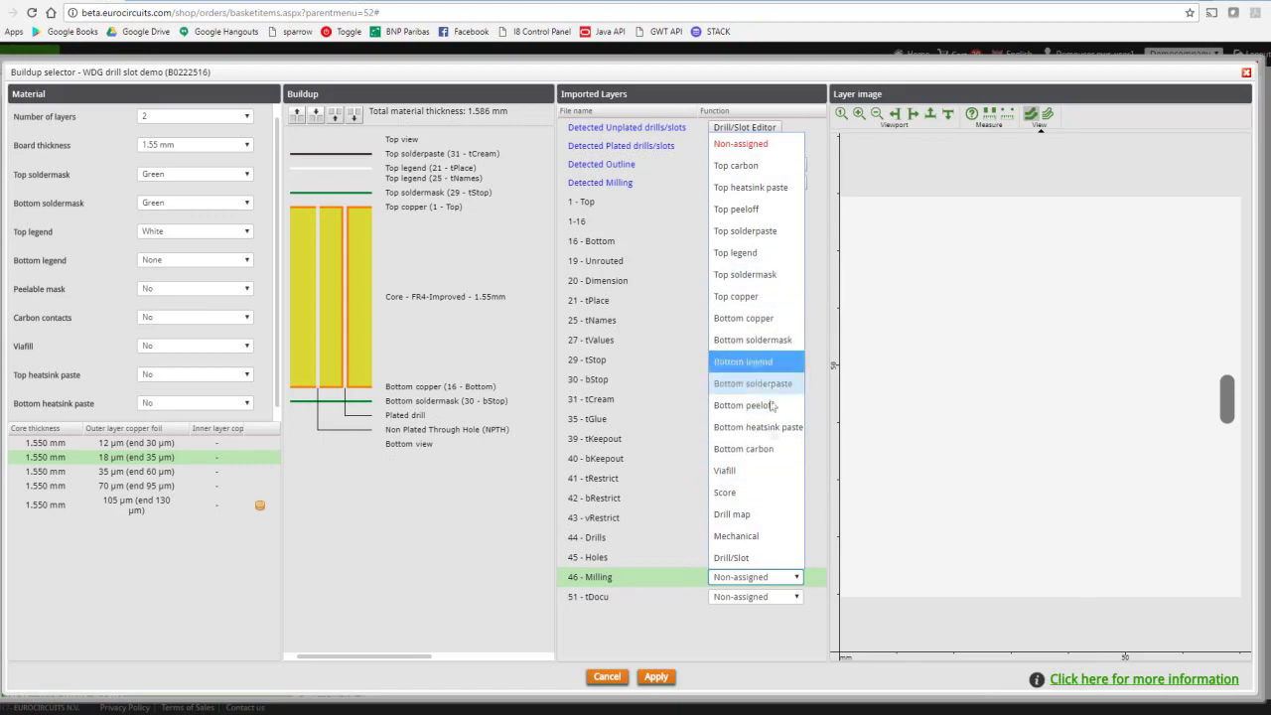
click(743, 559)
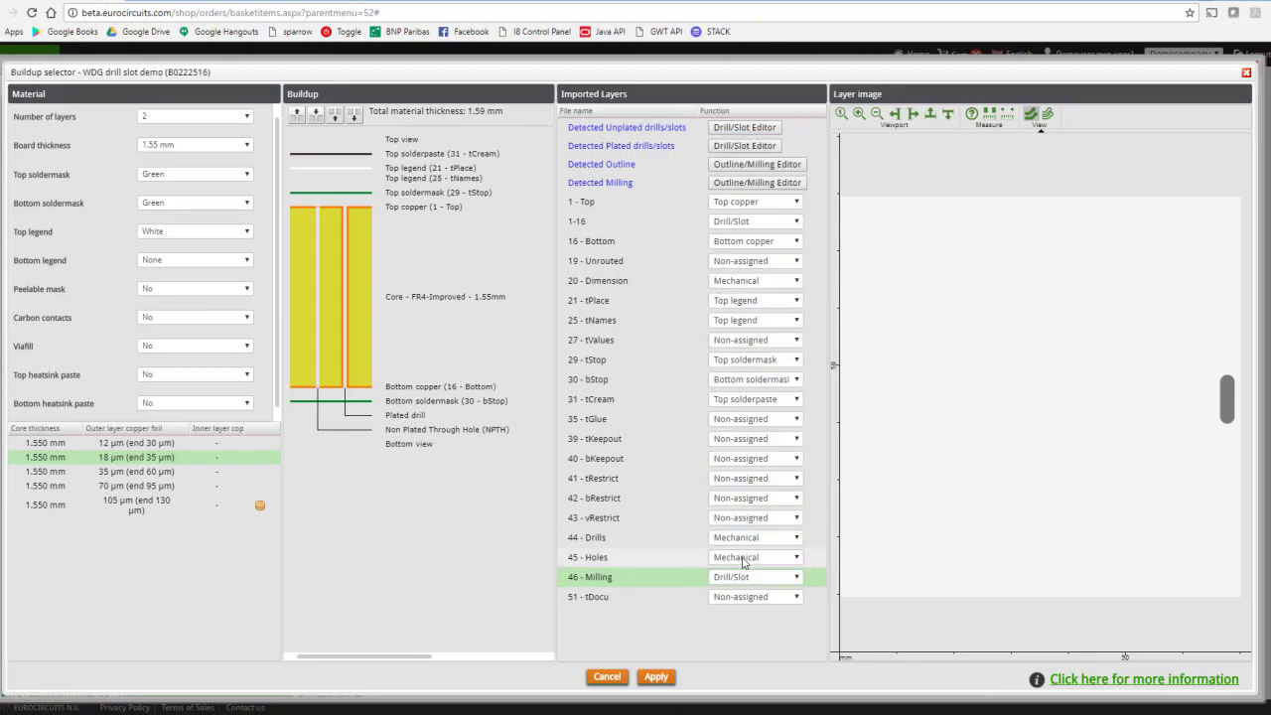
- Preview the detected unplated and plated drills/slots, then start the Drill/Slot Editor
click(635, 128)
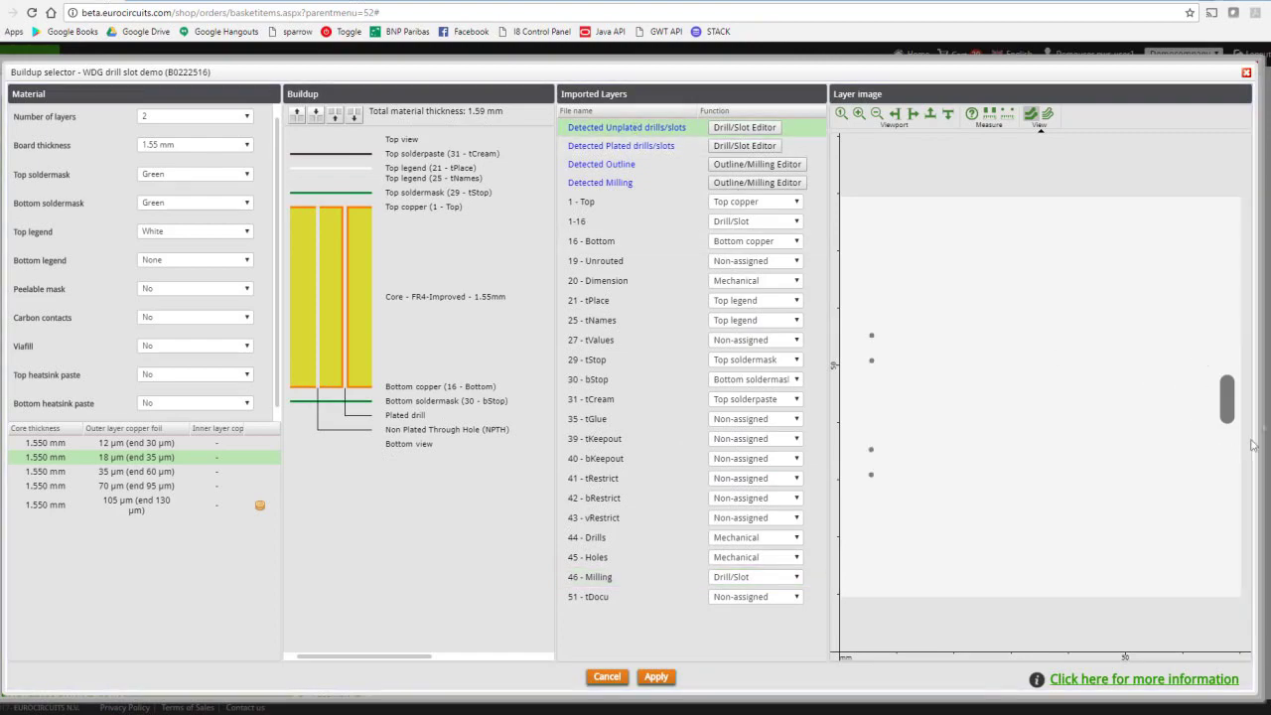
click(616, 147)
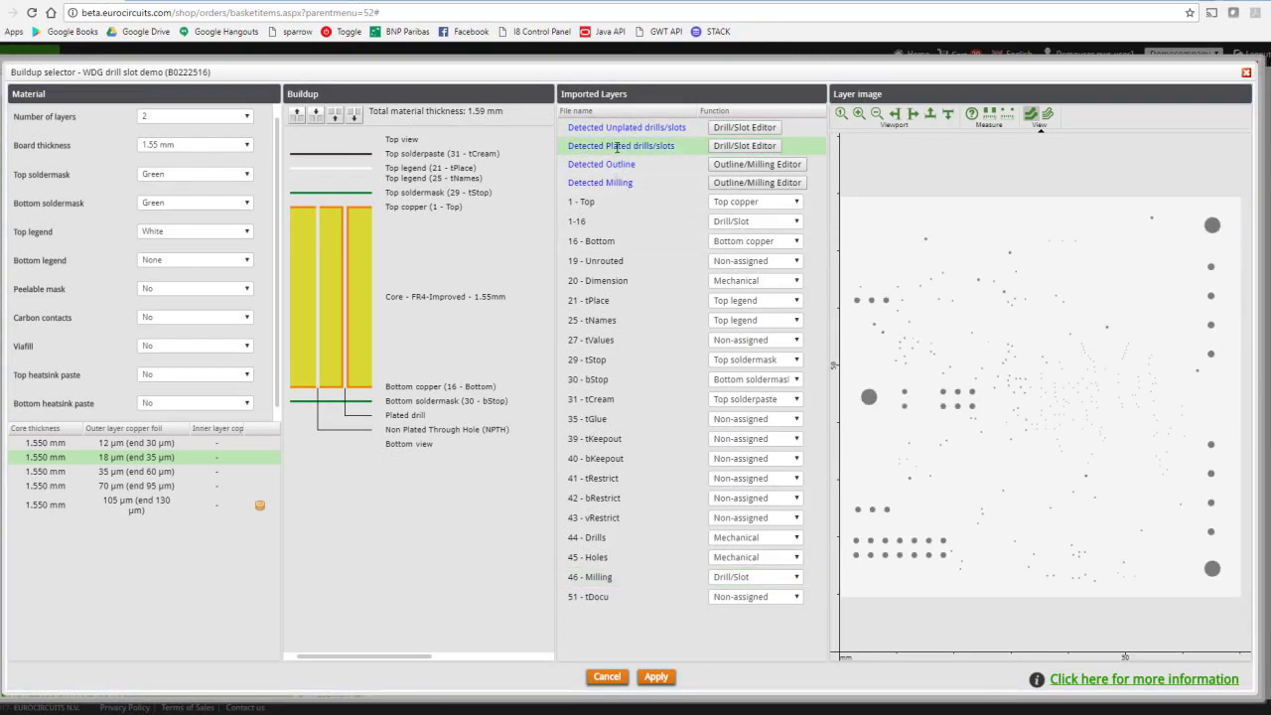
click(738, 129)
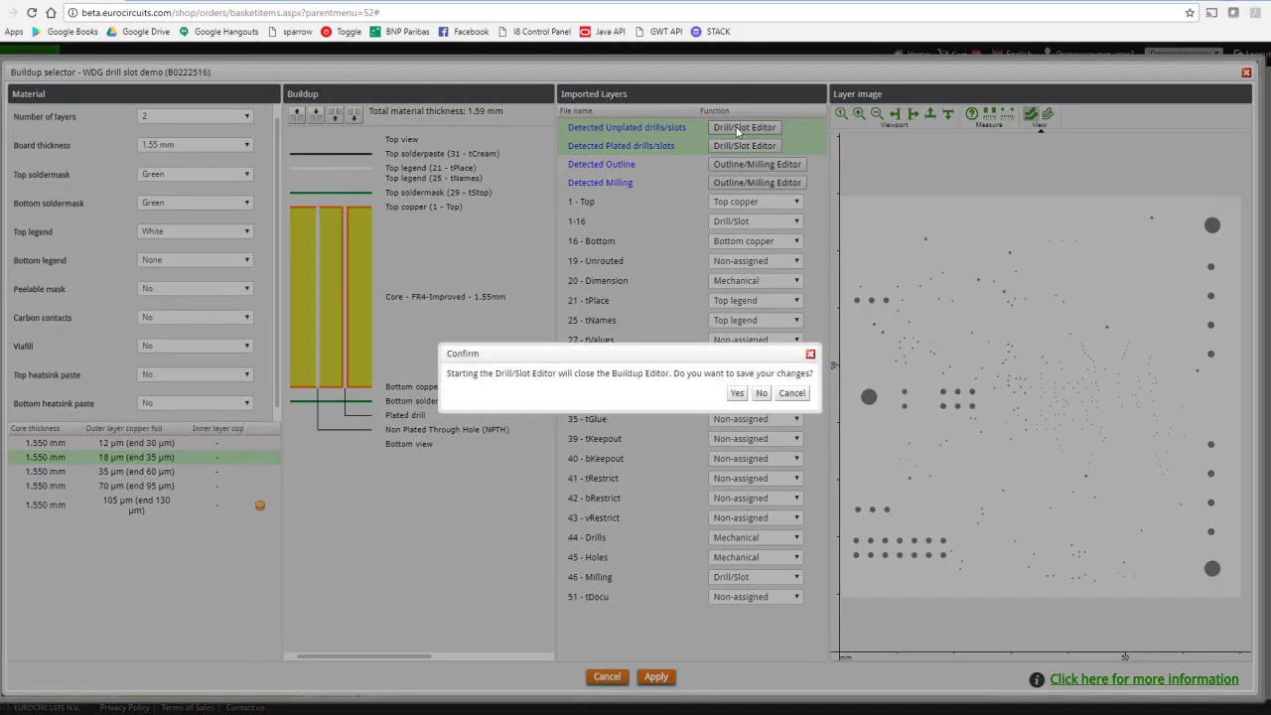
- Confirm saving the layer changes and toggle the plated-hole display off and on
click(737, 393)
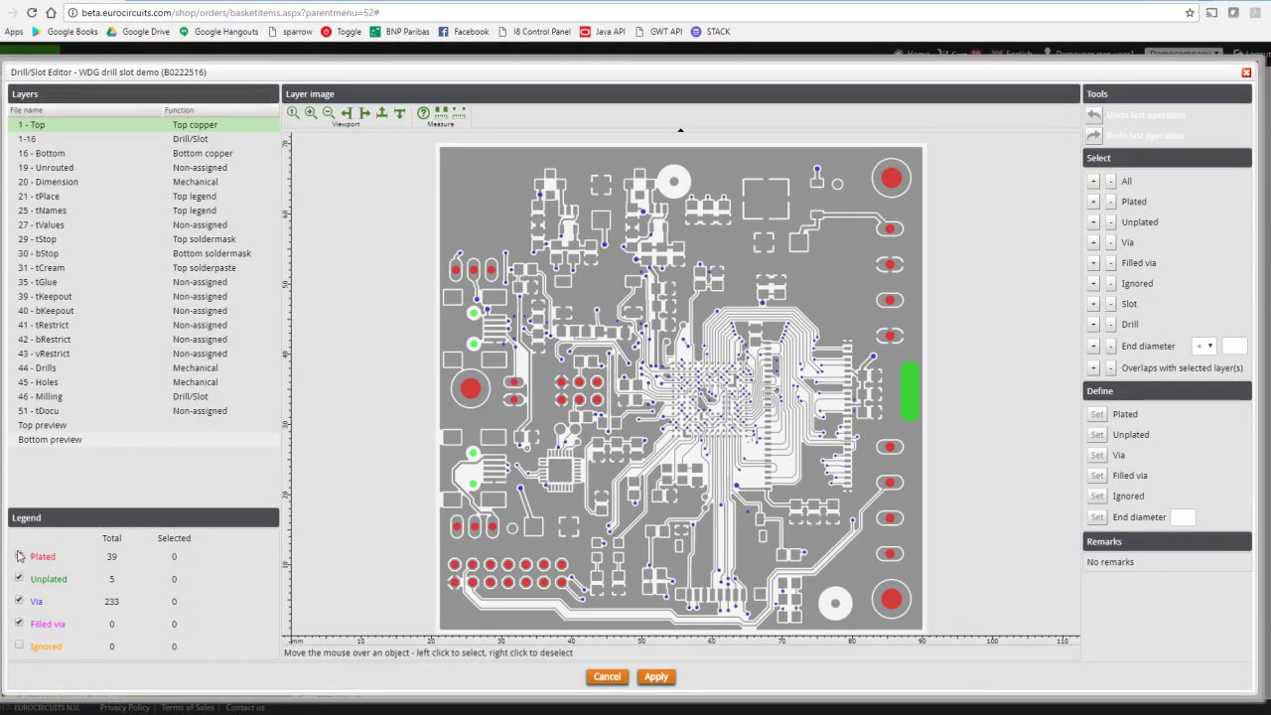
click(19, 557)
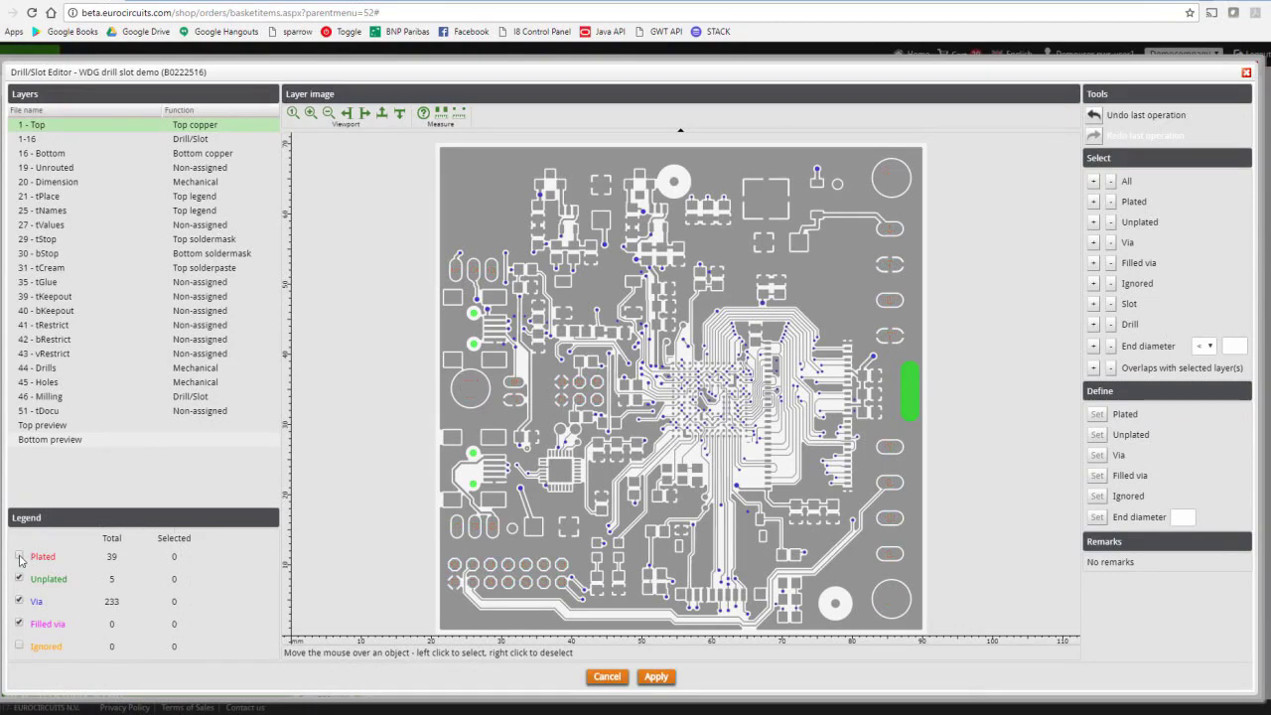
click(18, 558)
- Toggle the unplated-hole display, then set the green right-edge slot to plated
click(19, 580)
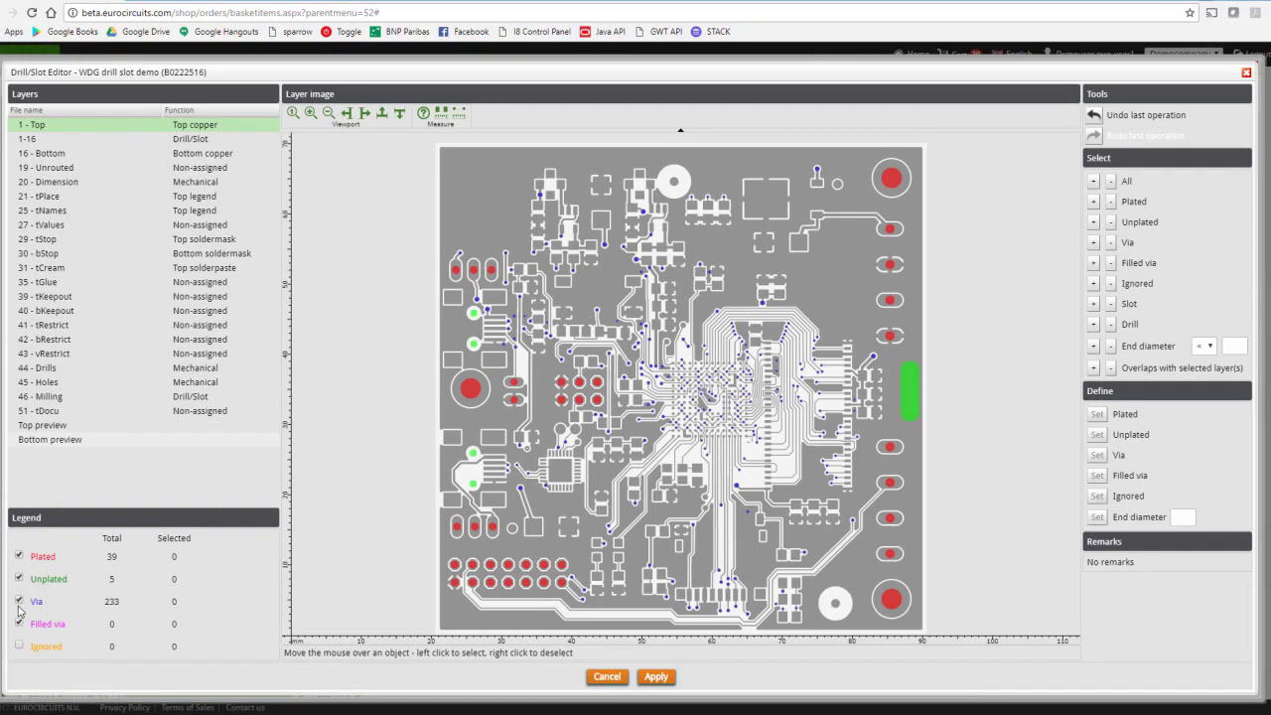
click(19, 601)
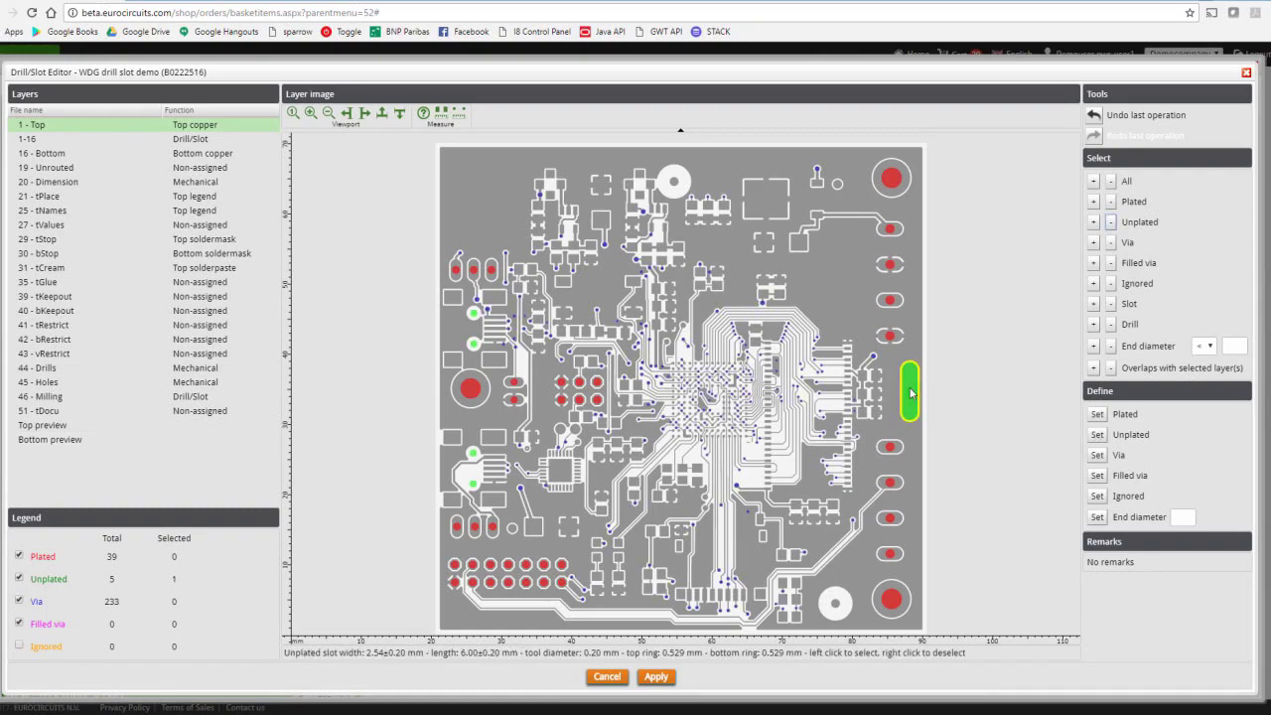
click(910, 392)
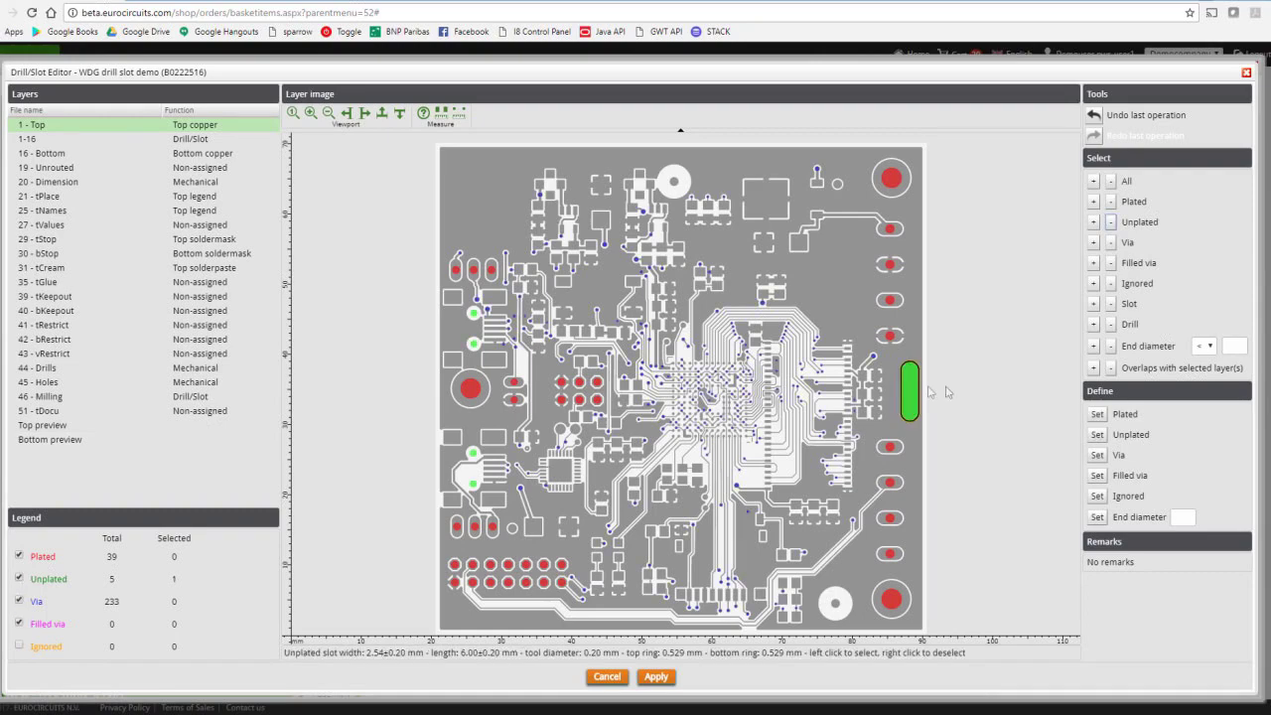
click(1099, 417)
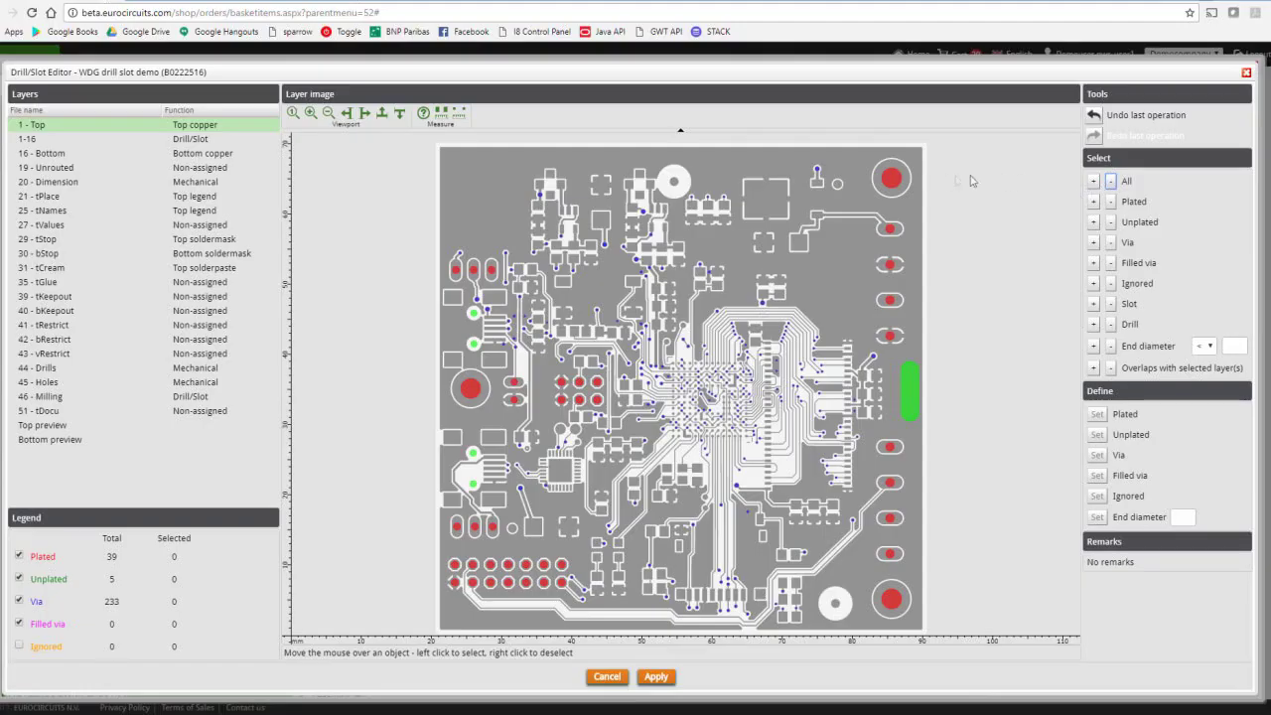
- Select the top-right, bottom-right and left large mounting holes and set them unplated
click(892, 179)
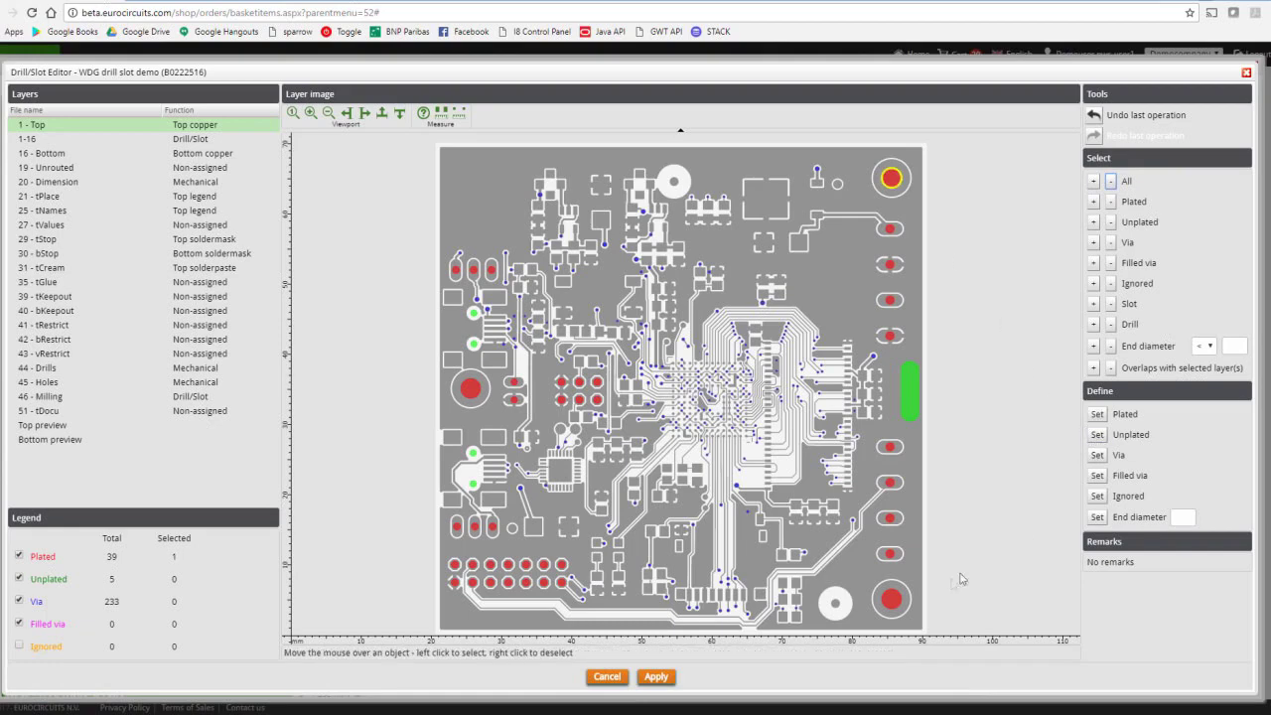
click(893, 604)
click(471, 392)
click(1098, 435)
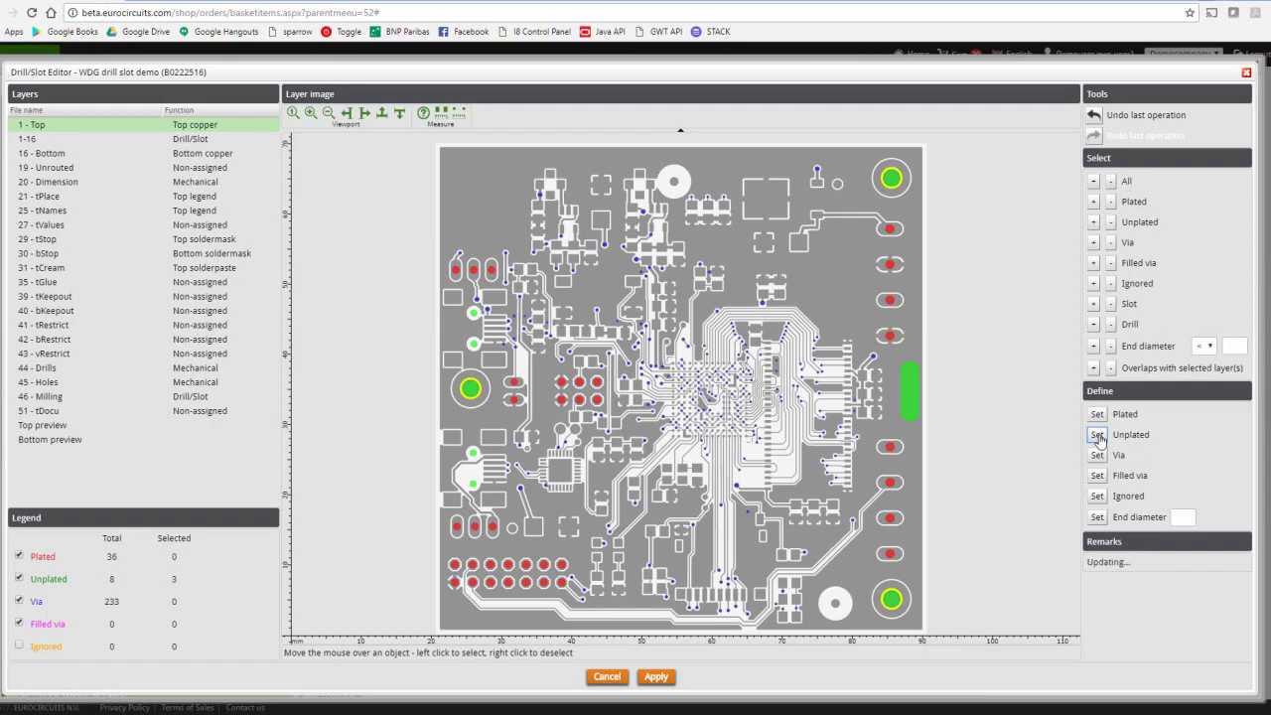